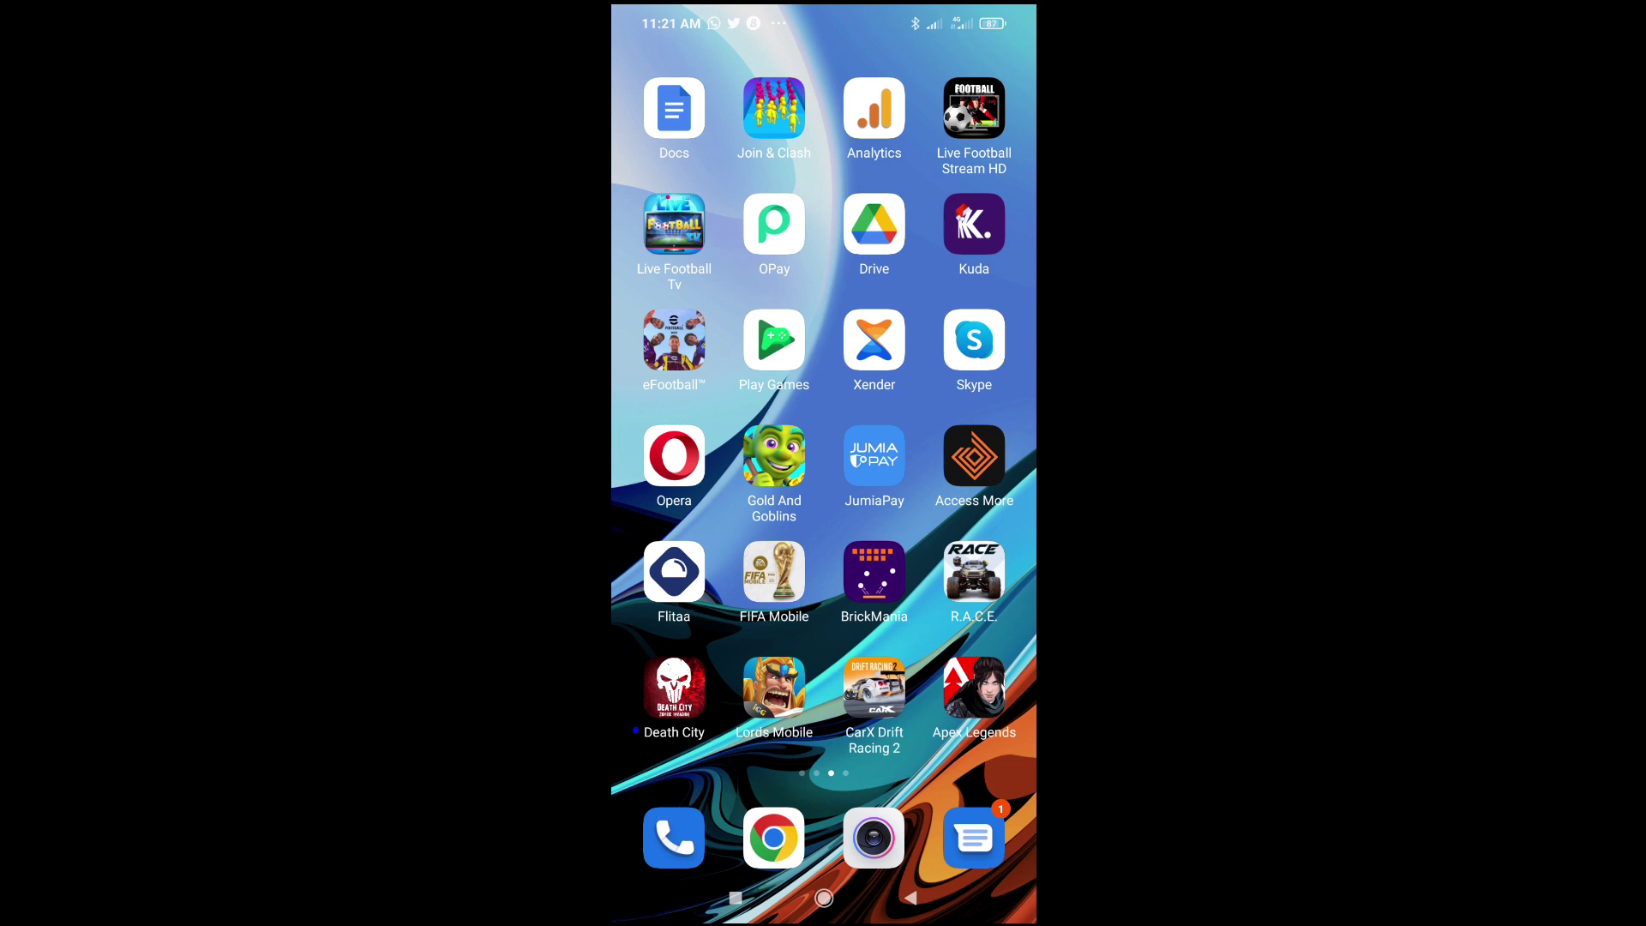
Launch Chrome and run a Google search for 'computer'.
{"action": "left_click", "coordinate": [773, 838]}
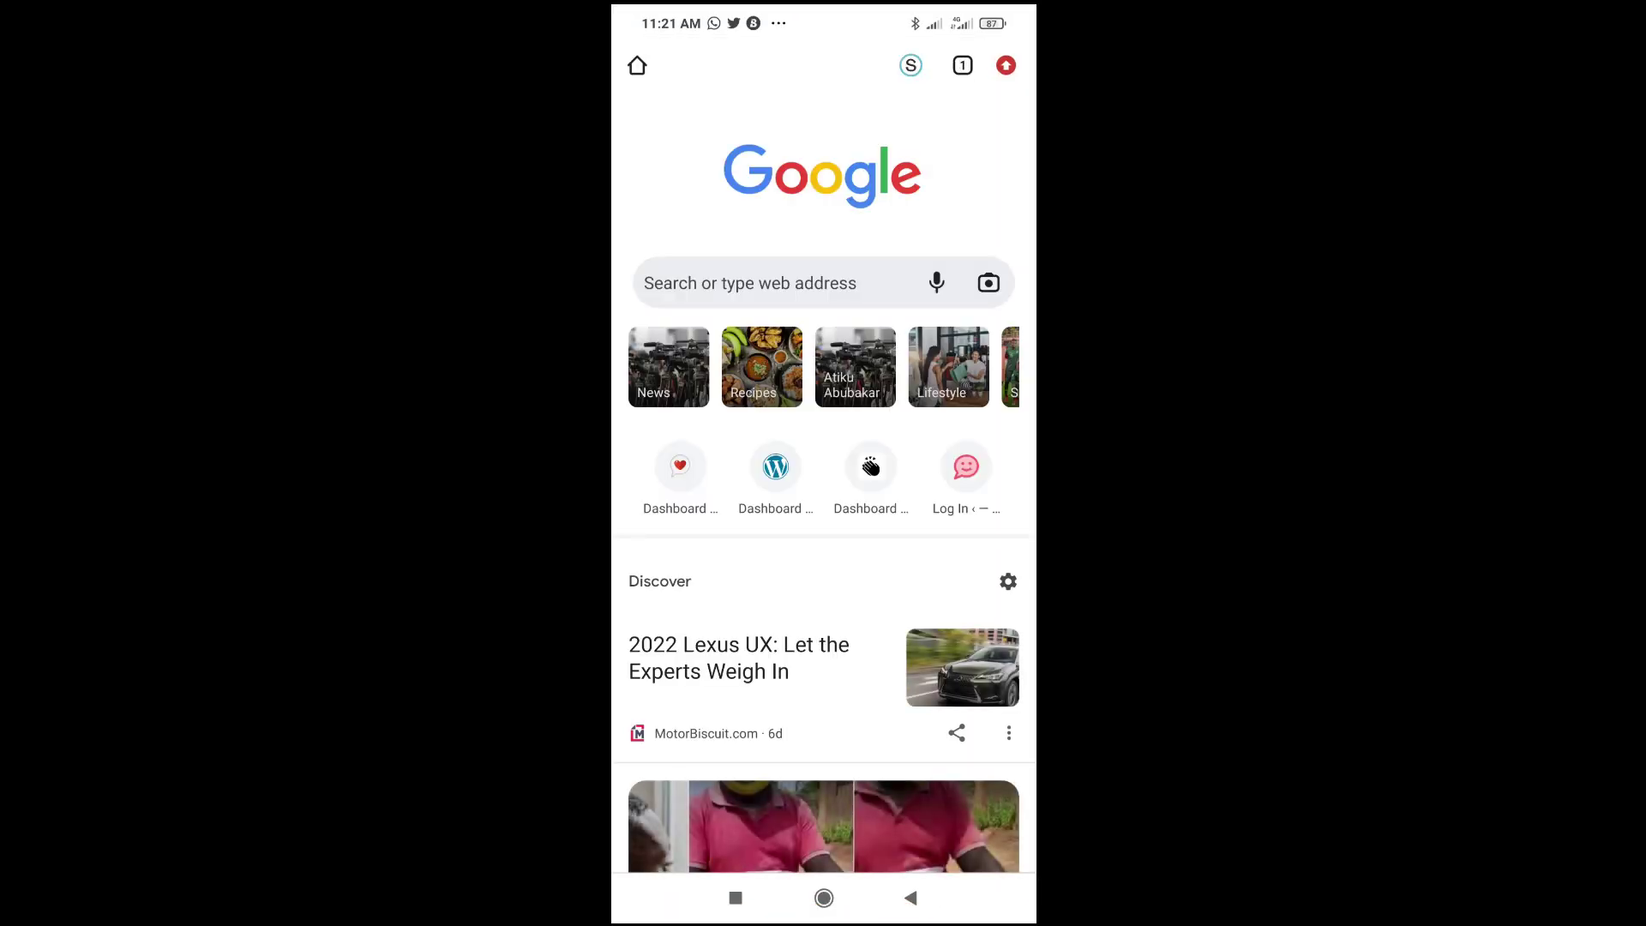
{"action": "left_click", "coordinate": [750, 283]}
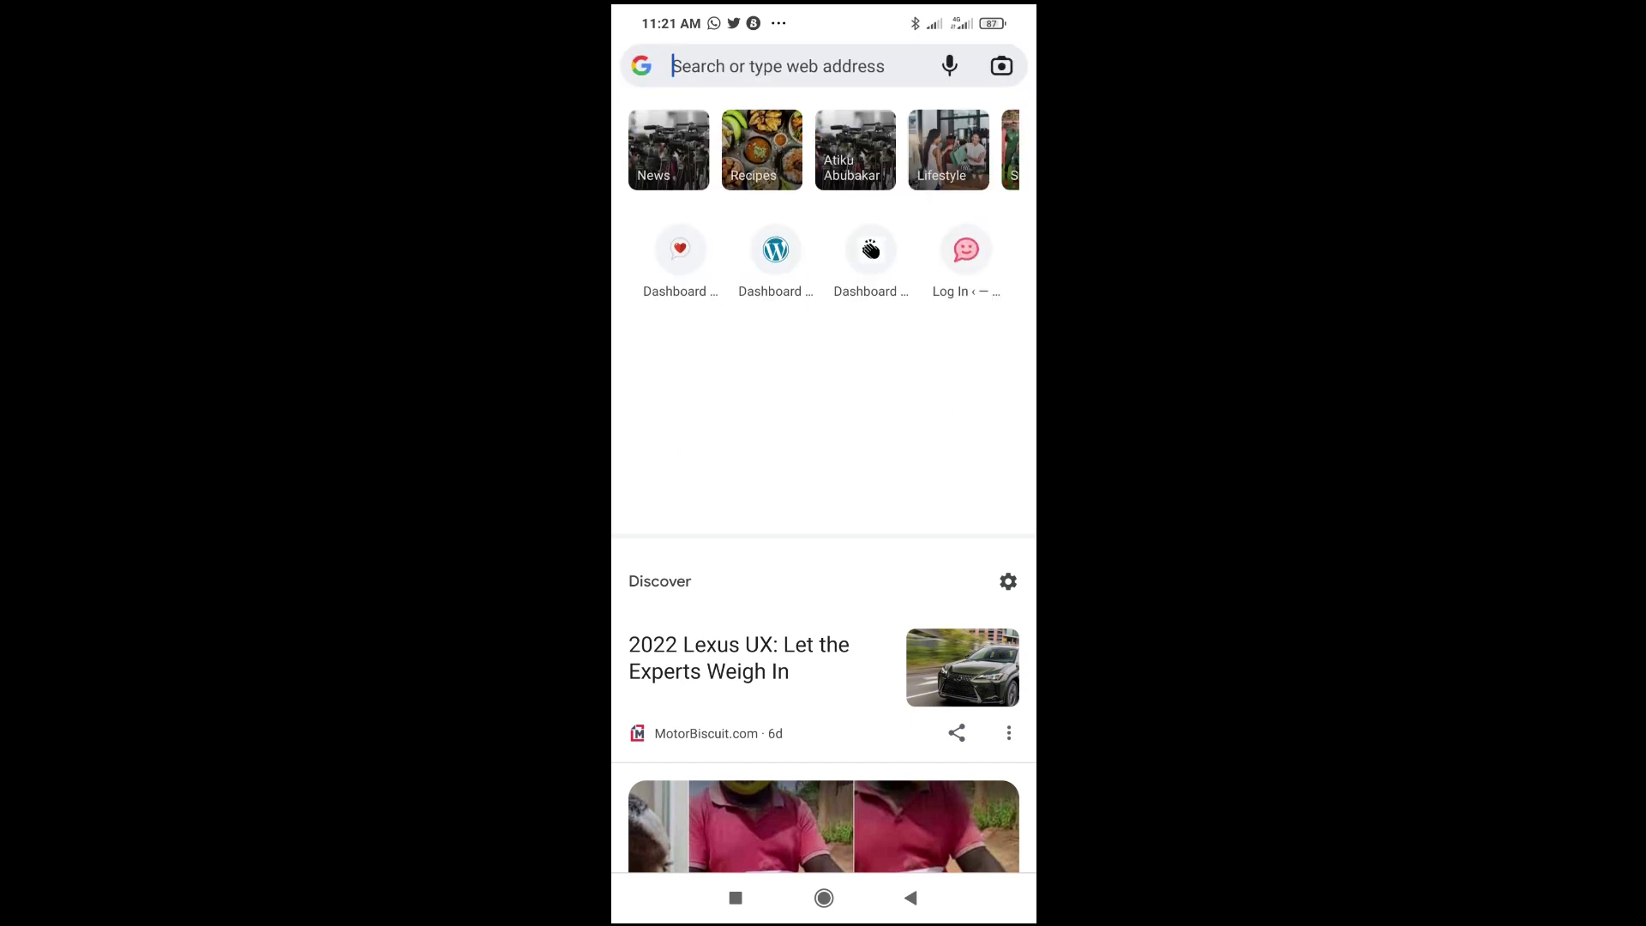
{"action": "type", "text": "com"}
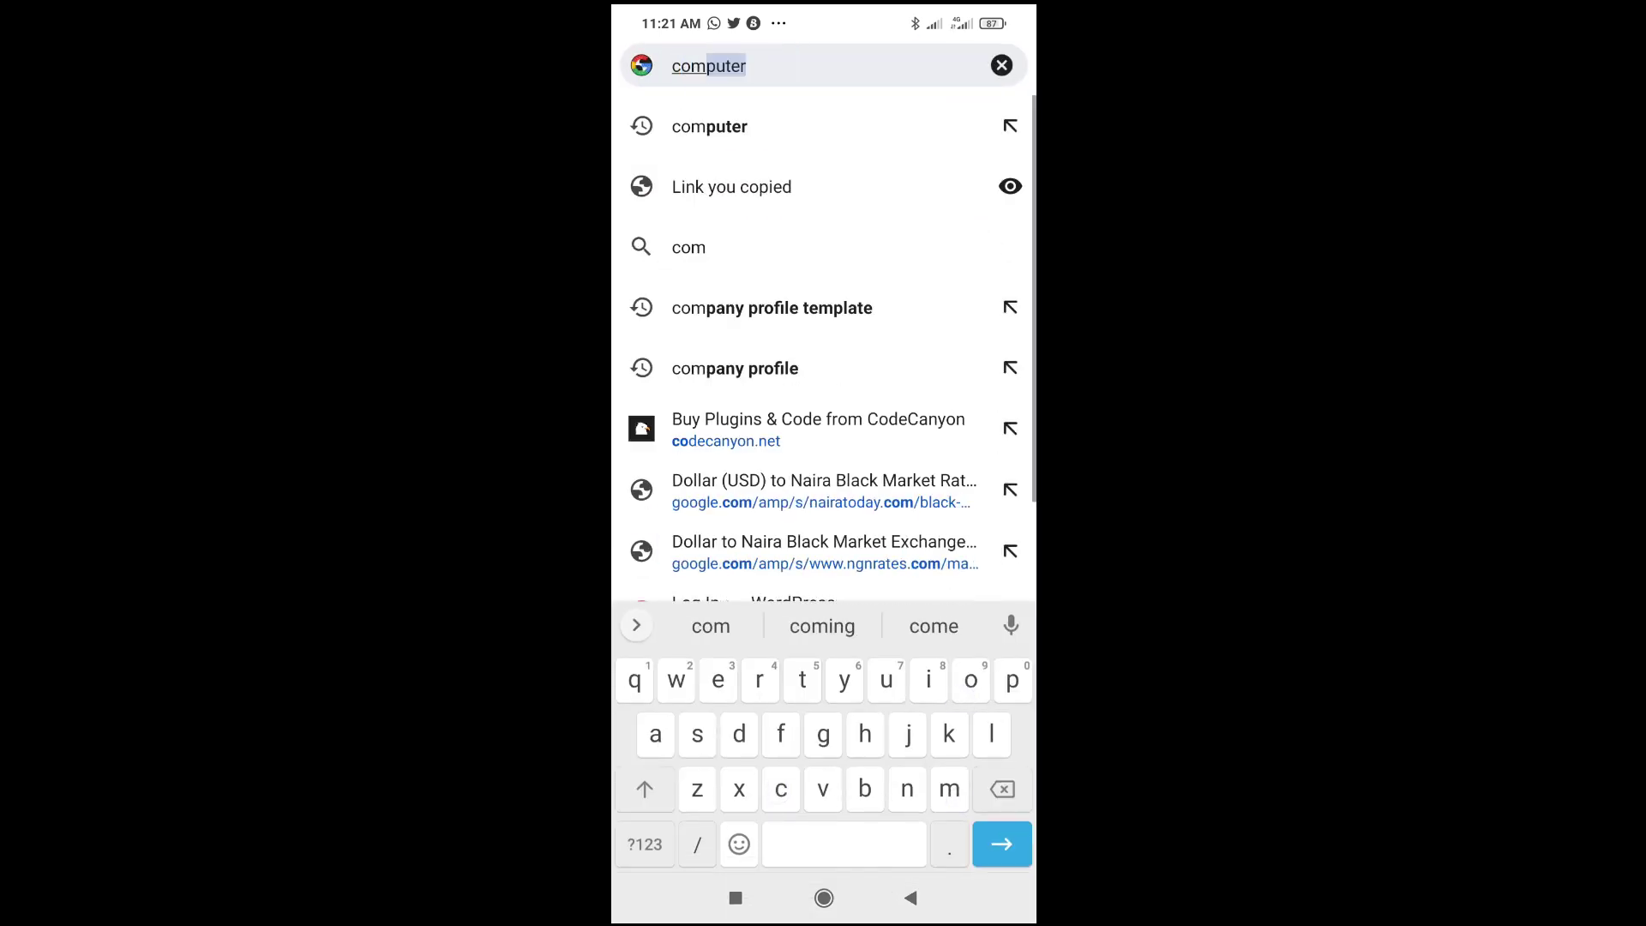
{"action": "type", "text": "puter"}
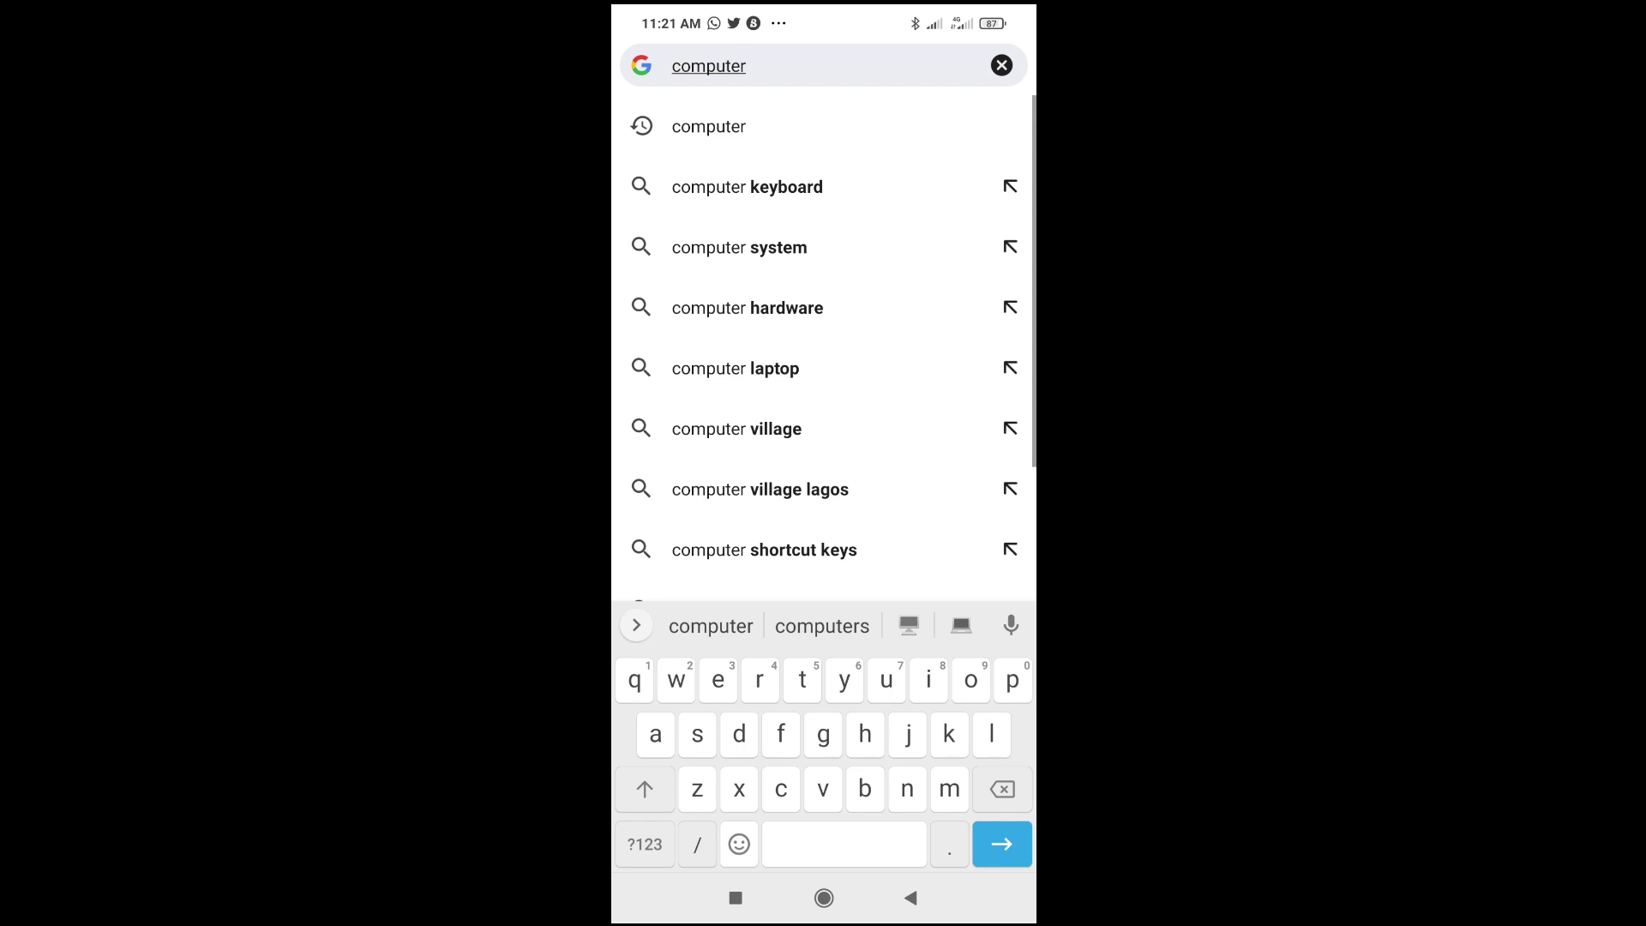
{"action": "key", "text": "Return"}
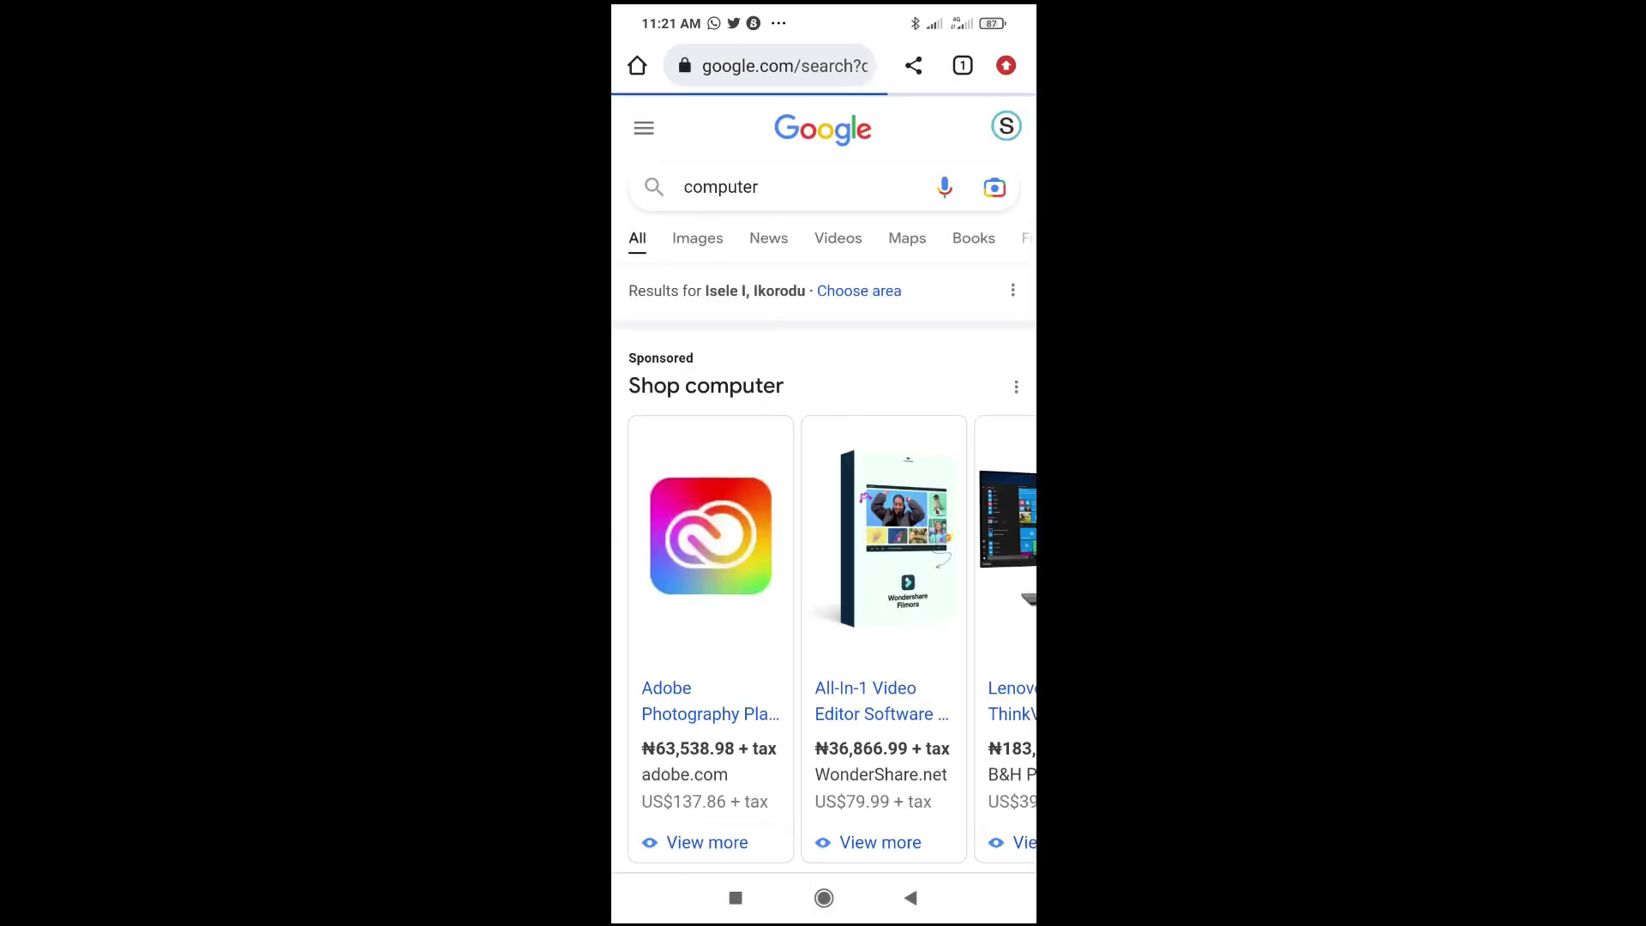
Show the image results for 'computer'.
{"action": "left_click", "coordinate": [697, 238]}
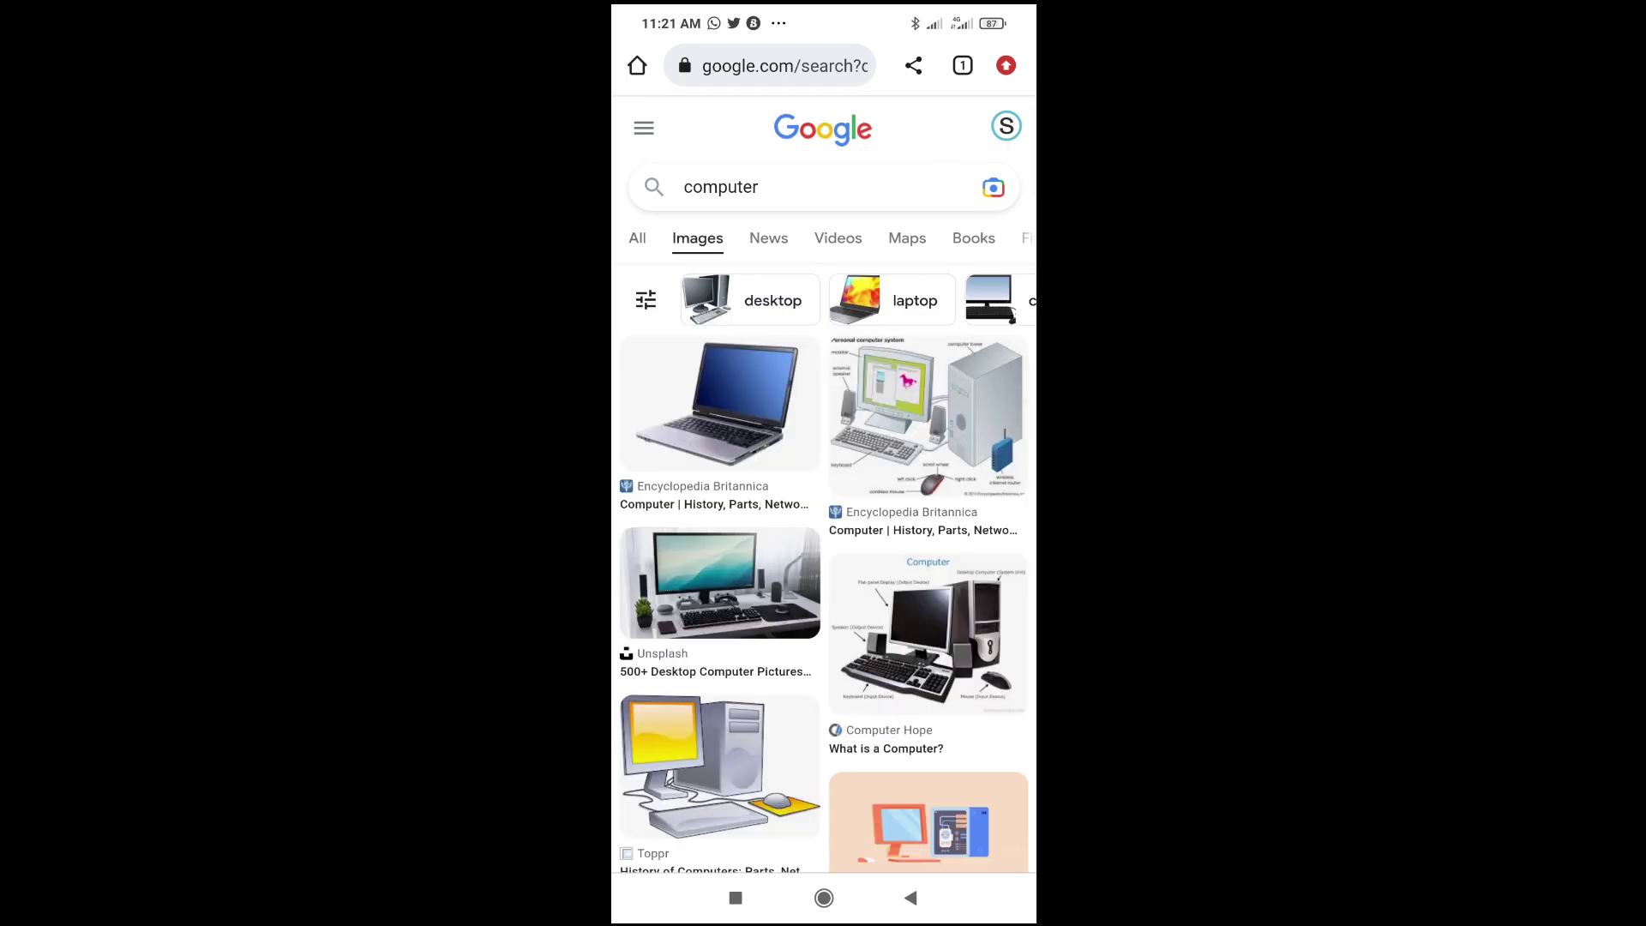
{"action": "scroll", "coordinate": [823, 514], "scroll_direction": "down", "scroll_amount": 3}
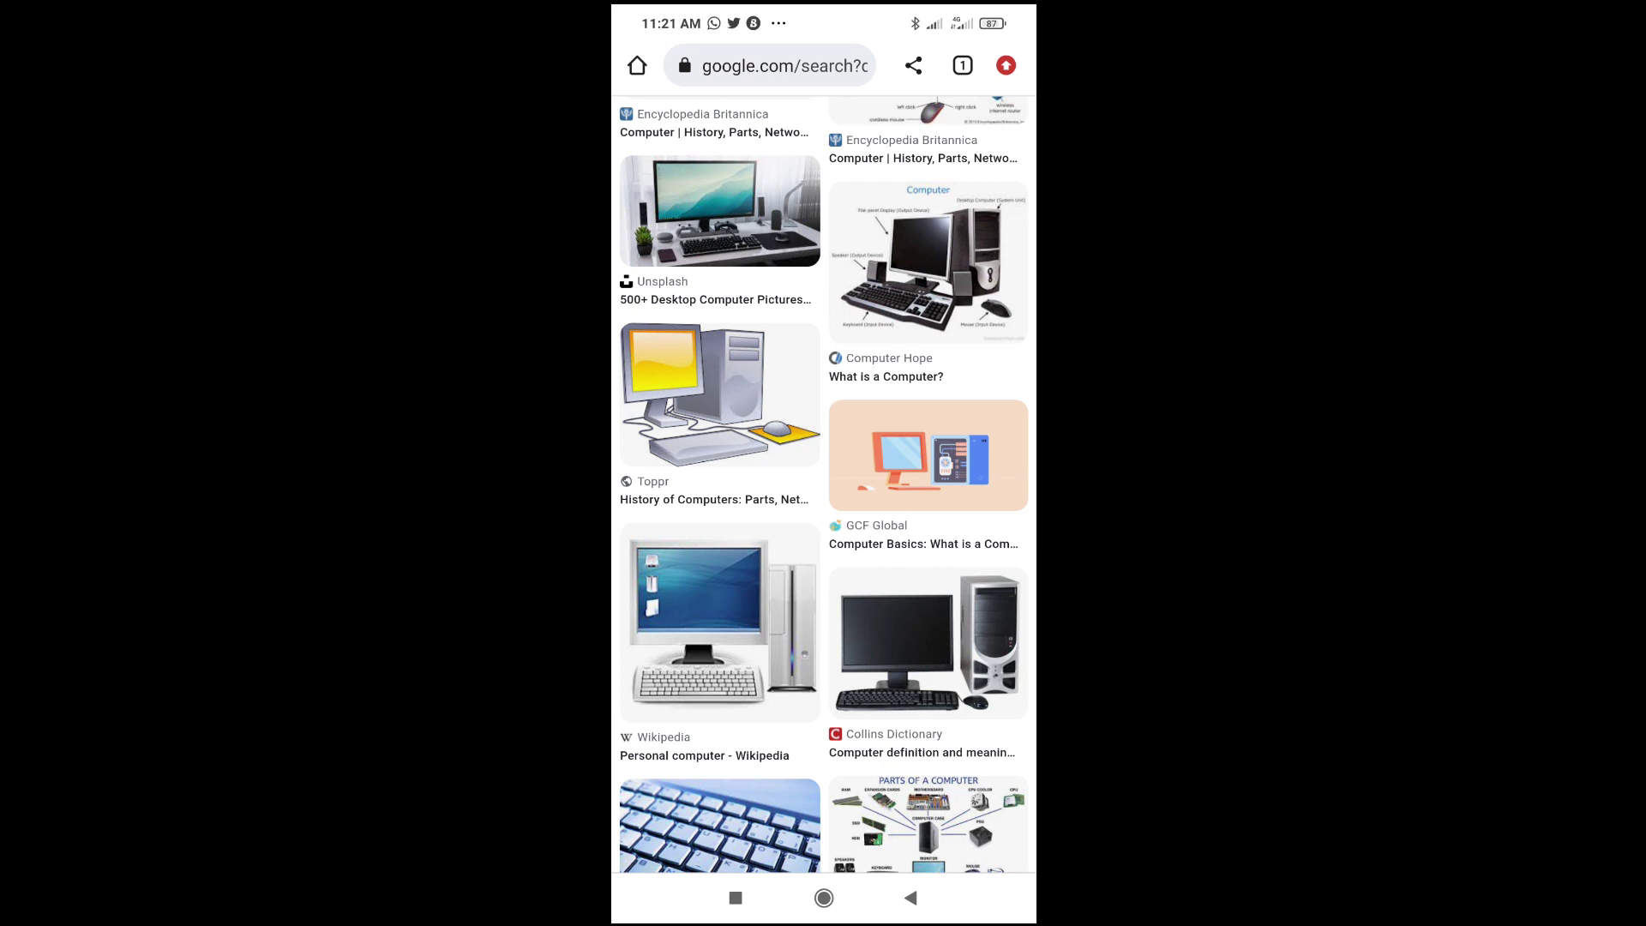
Open the 'Personal computer - Wikipedia' image in a background tab.
{"action": "right_click", "coordinate": [741, 624]}
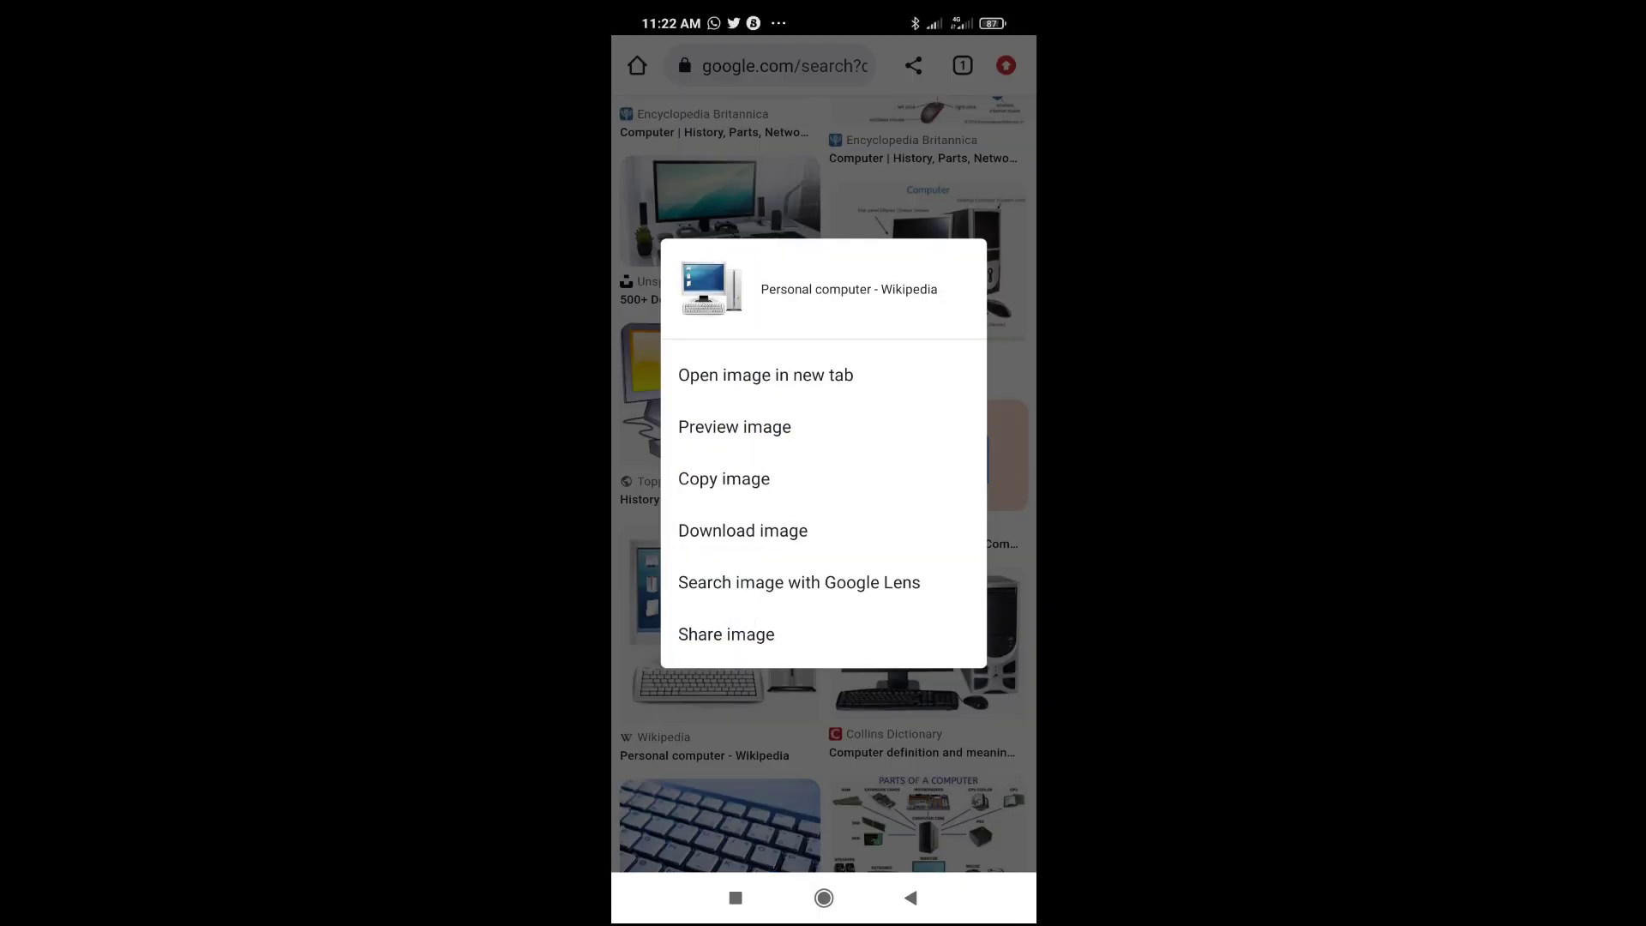
{"action": "left_click", "coordinate": [799, 374]}
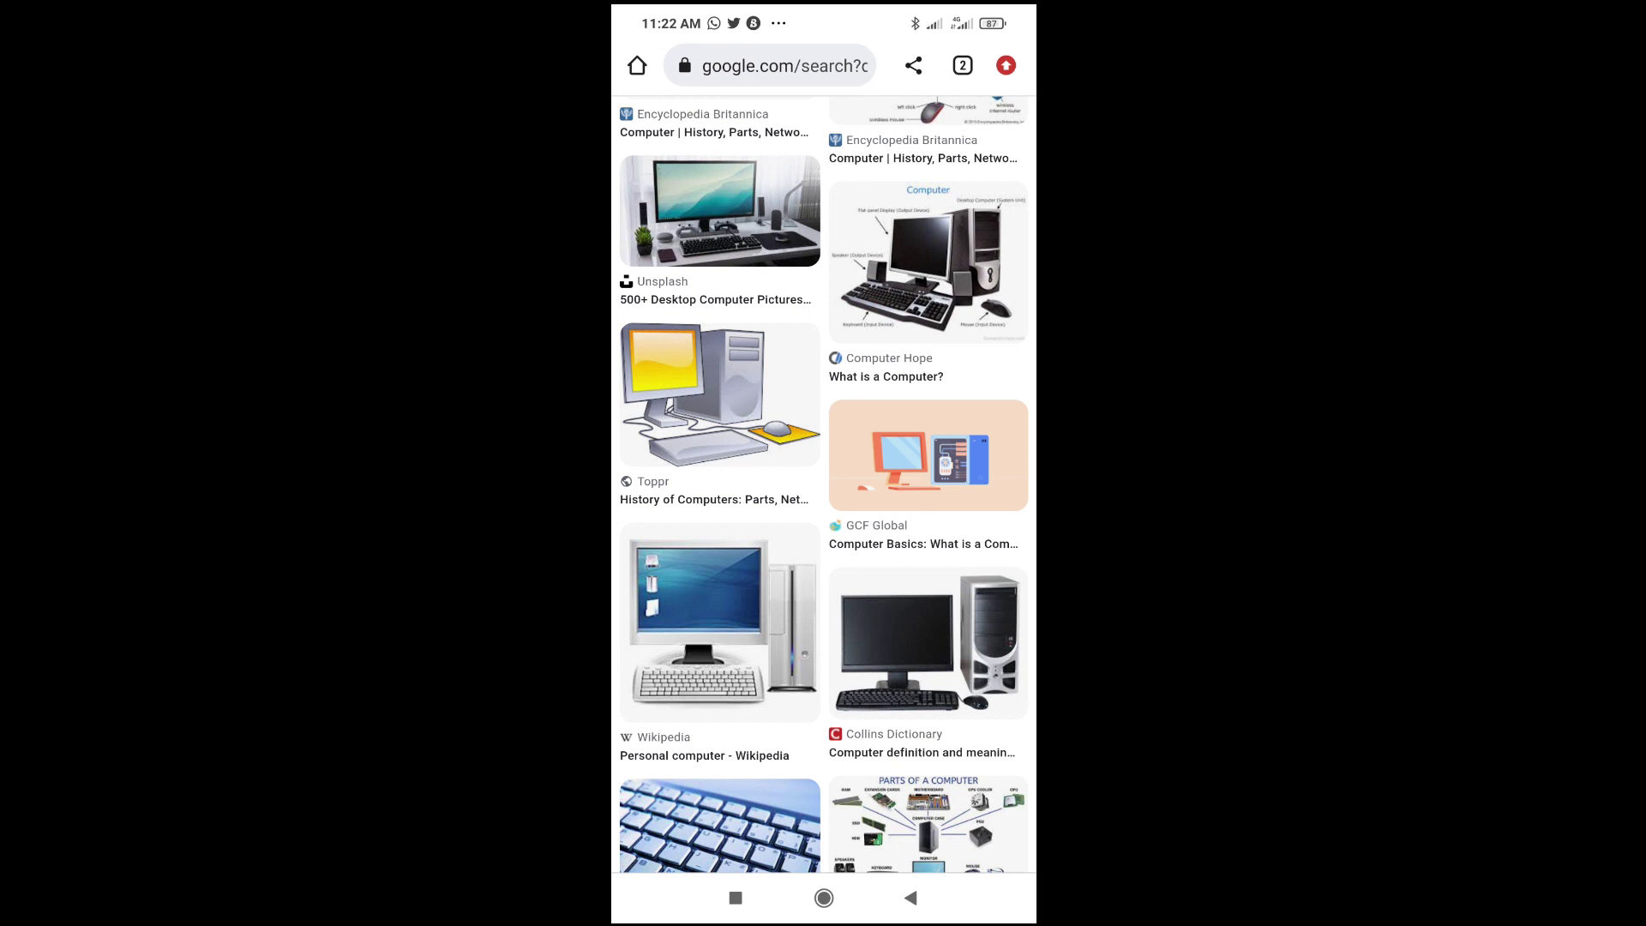
{"action": "scroll", "coordinate": [697, 563], "scroll_direction": "down", "scroll_amount": 1}
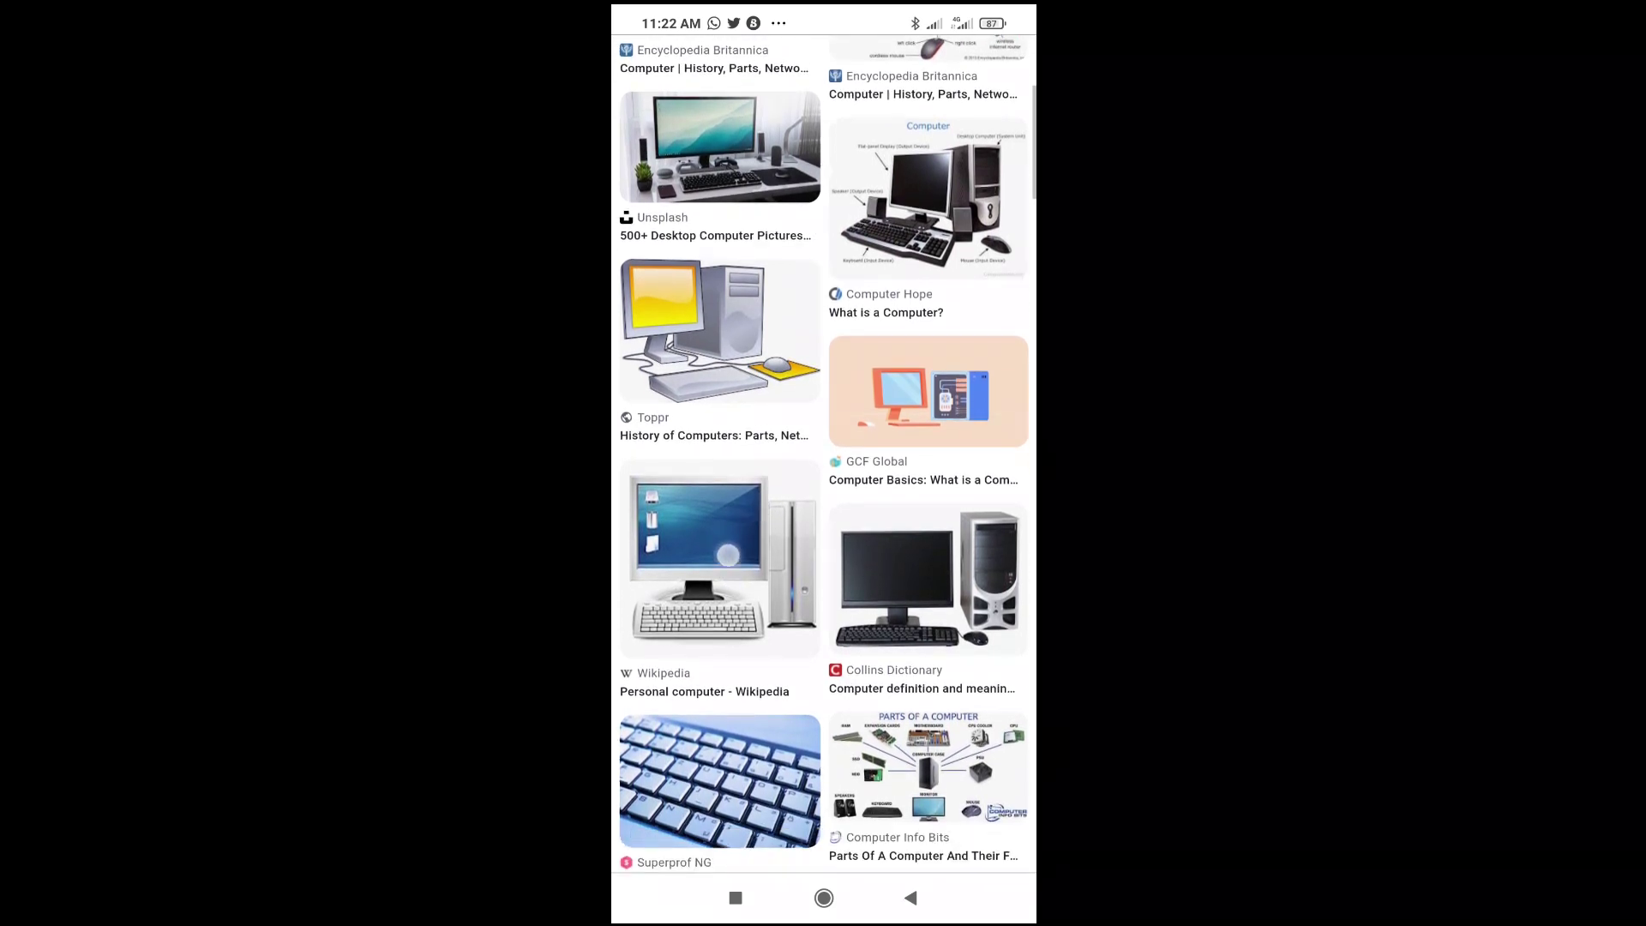
{"action": "scroll", "coordinate": [823, 489], "scroll_direction": "up", "scroll_amount": 2}
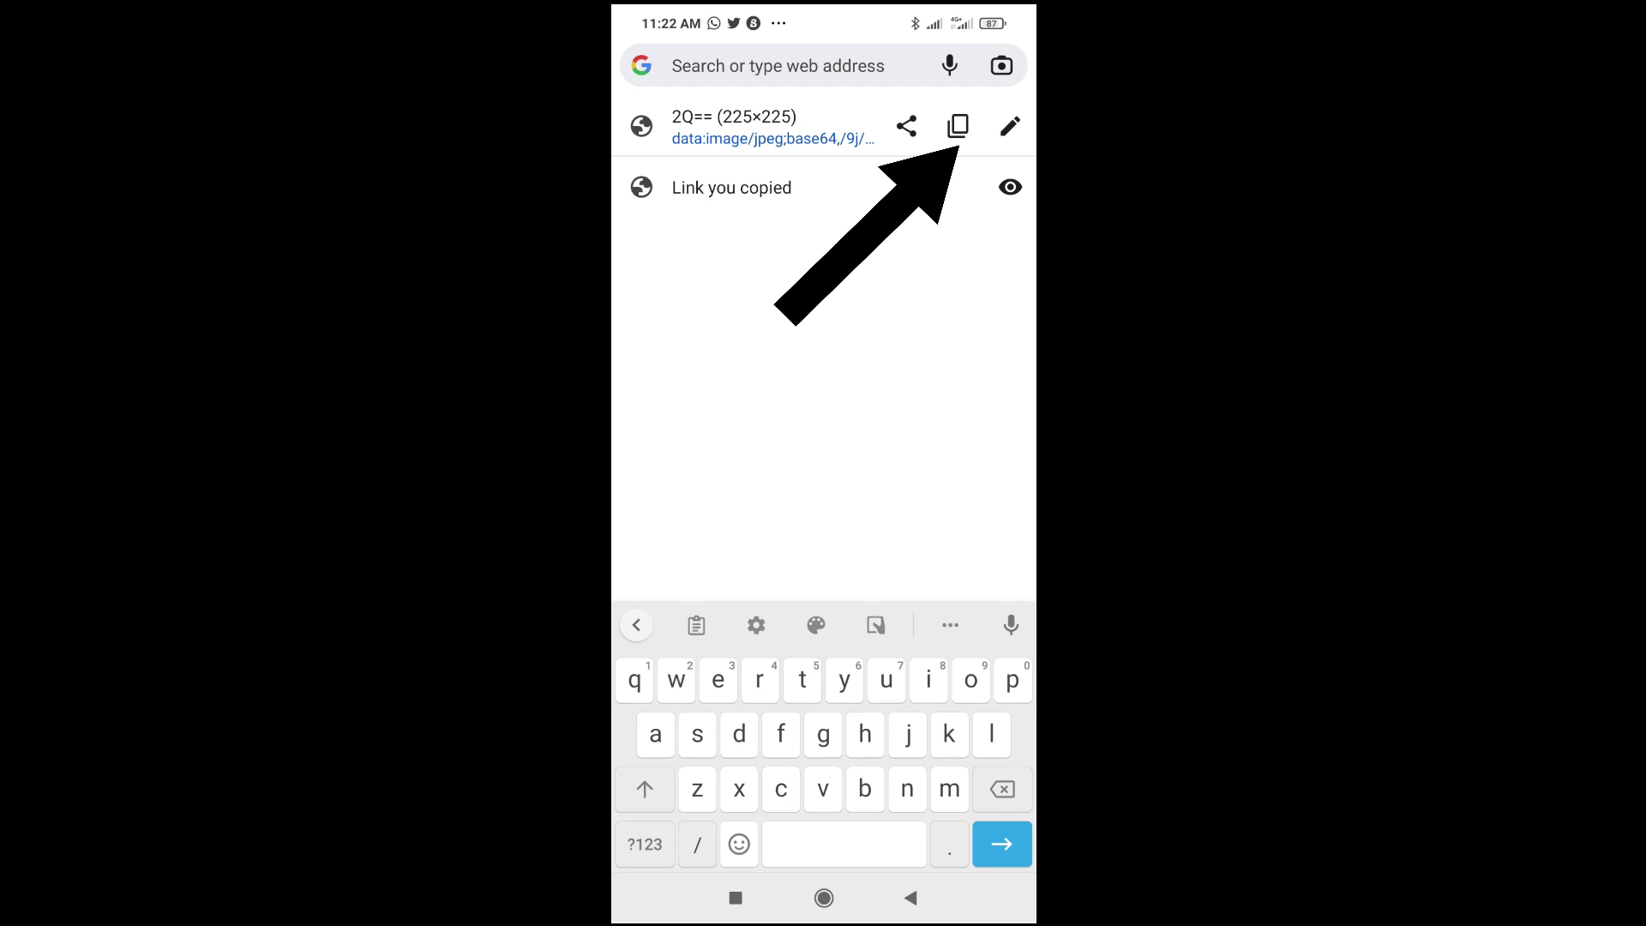
Copy the picture's data:image URL from the address bar.
{"action": "left_click", "coordinate": [959, 127]}
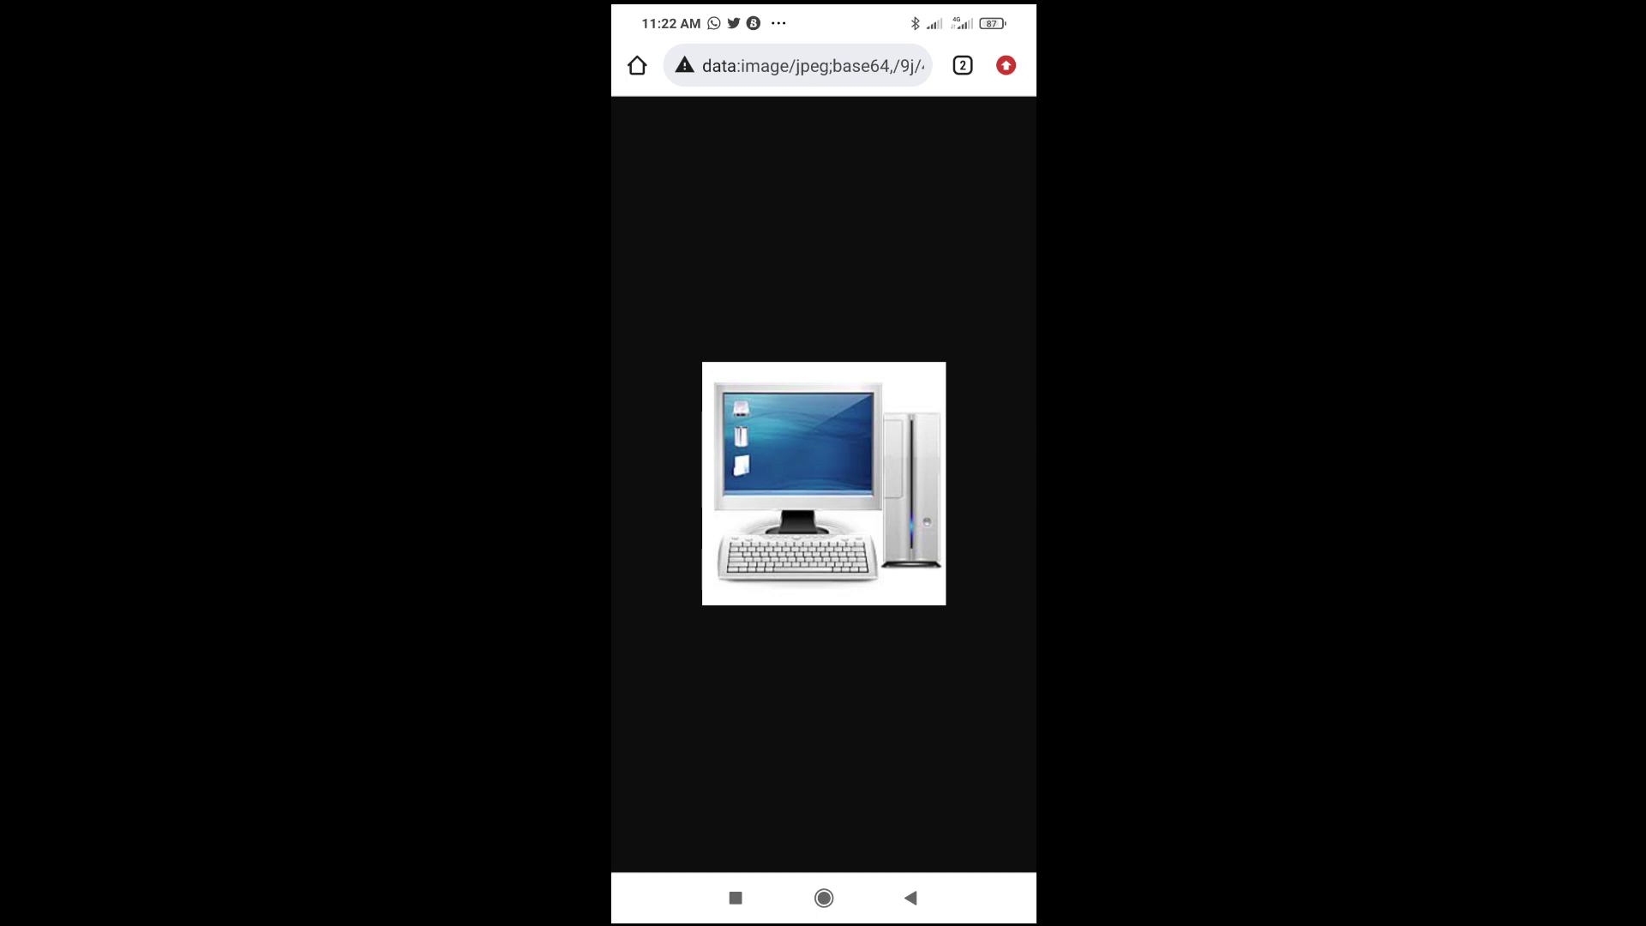
Go to the Android home screen and launch Opera.
{"action": "left_click", "coordinate": [823, 898]}
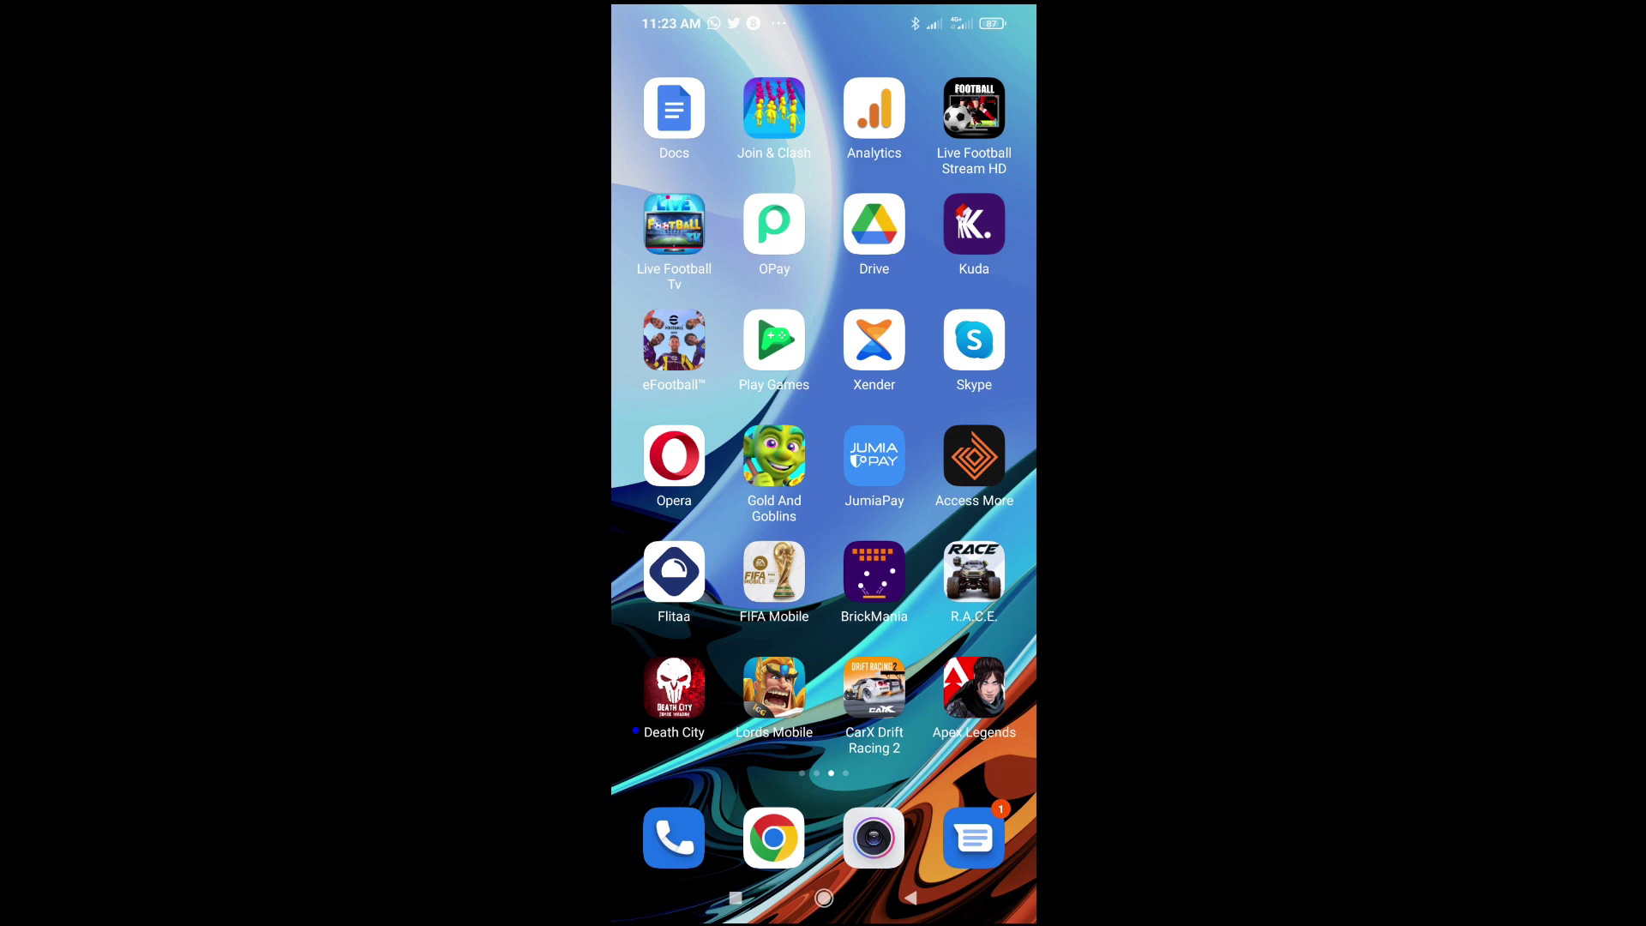
{"action": "left_click", "coordinate": [674, 455]}
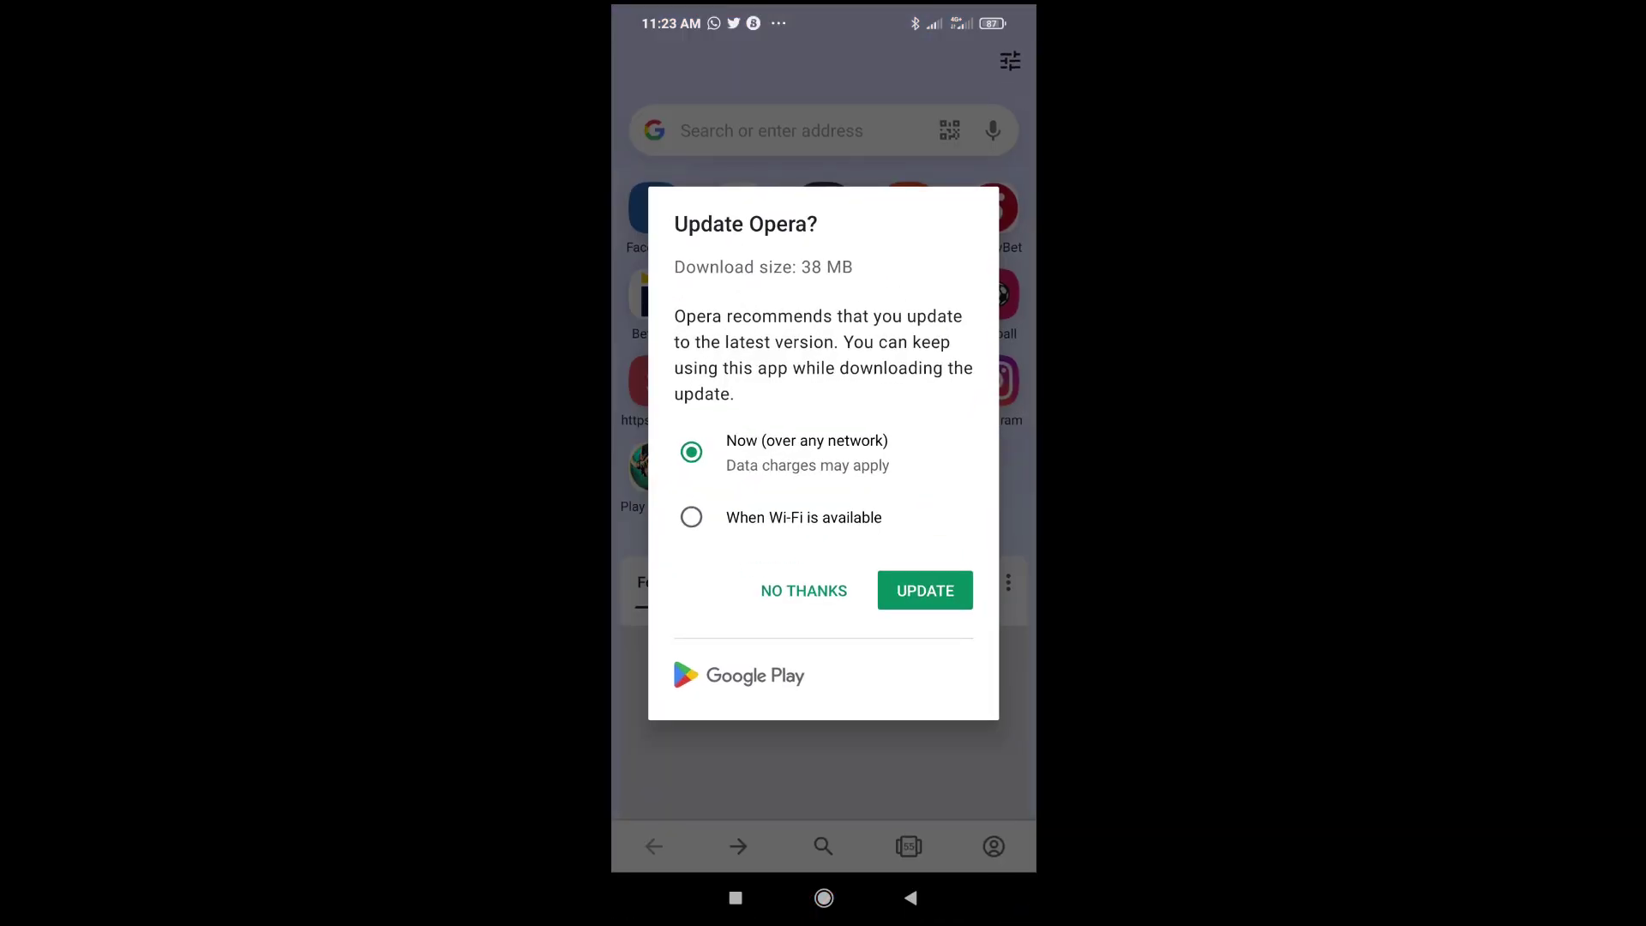
Decline the Opera update and ready the address bar for pasting.
{"action": "left_click", "coordinate": [804, 590]}
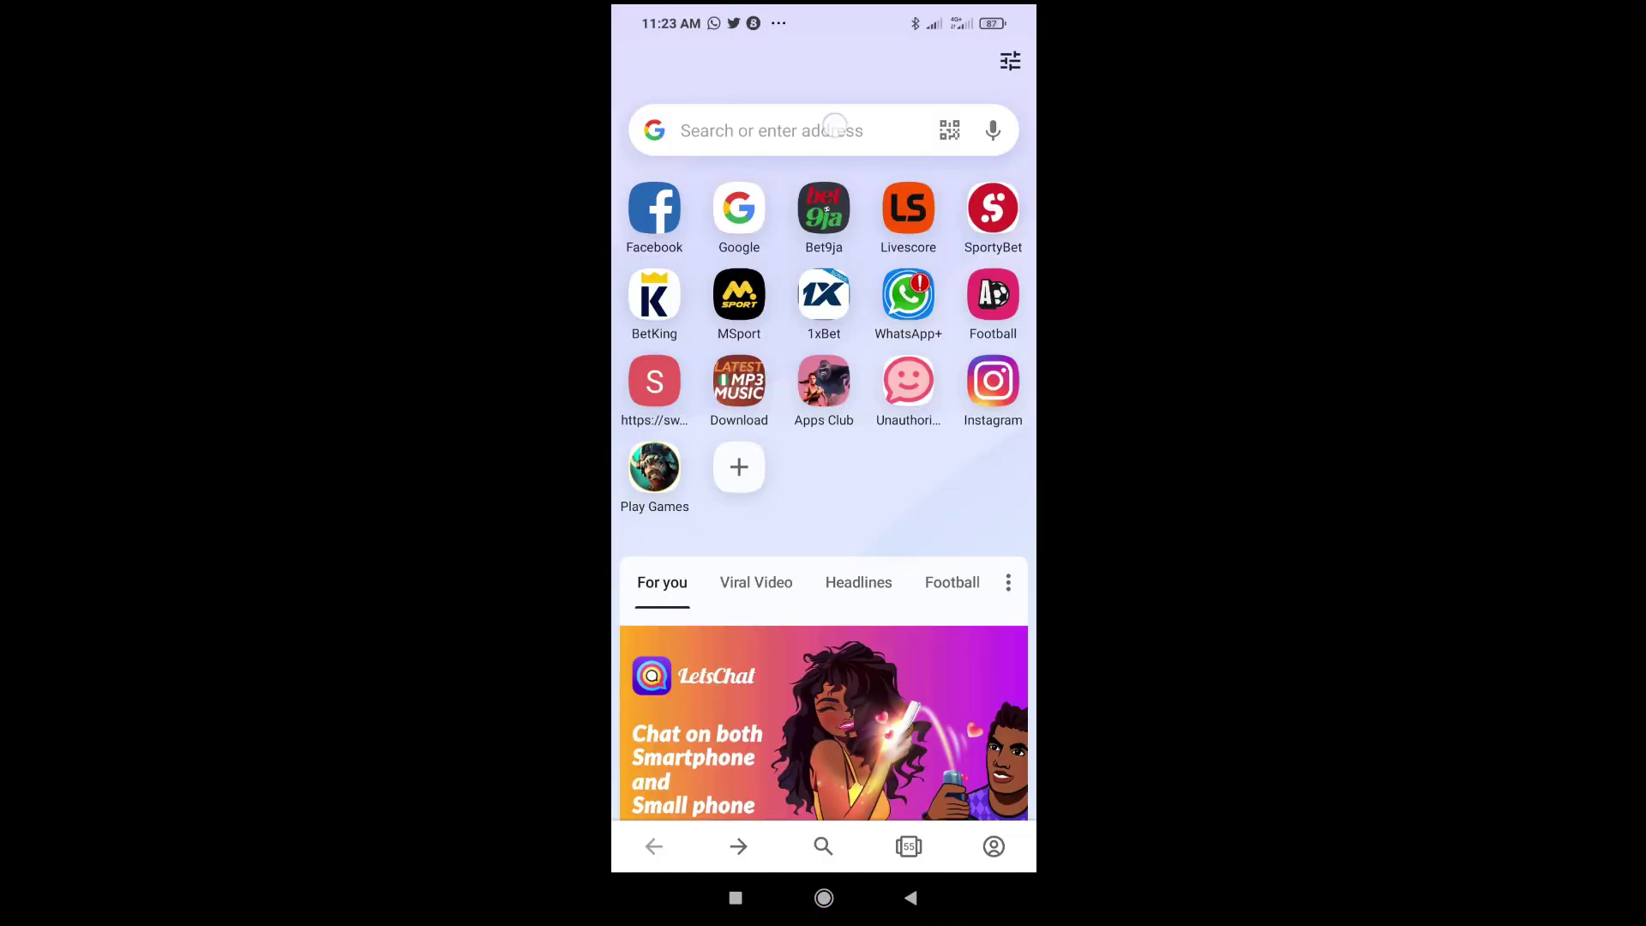
{"action": "left_click", "coordinate": [773, 130]}
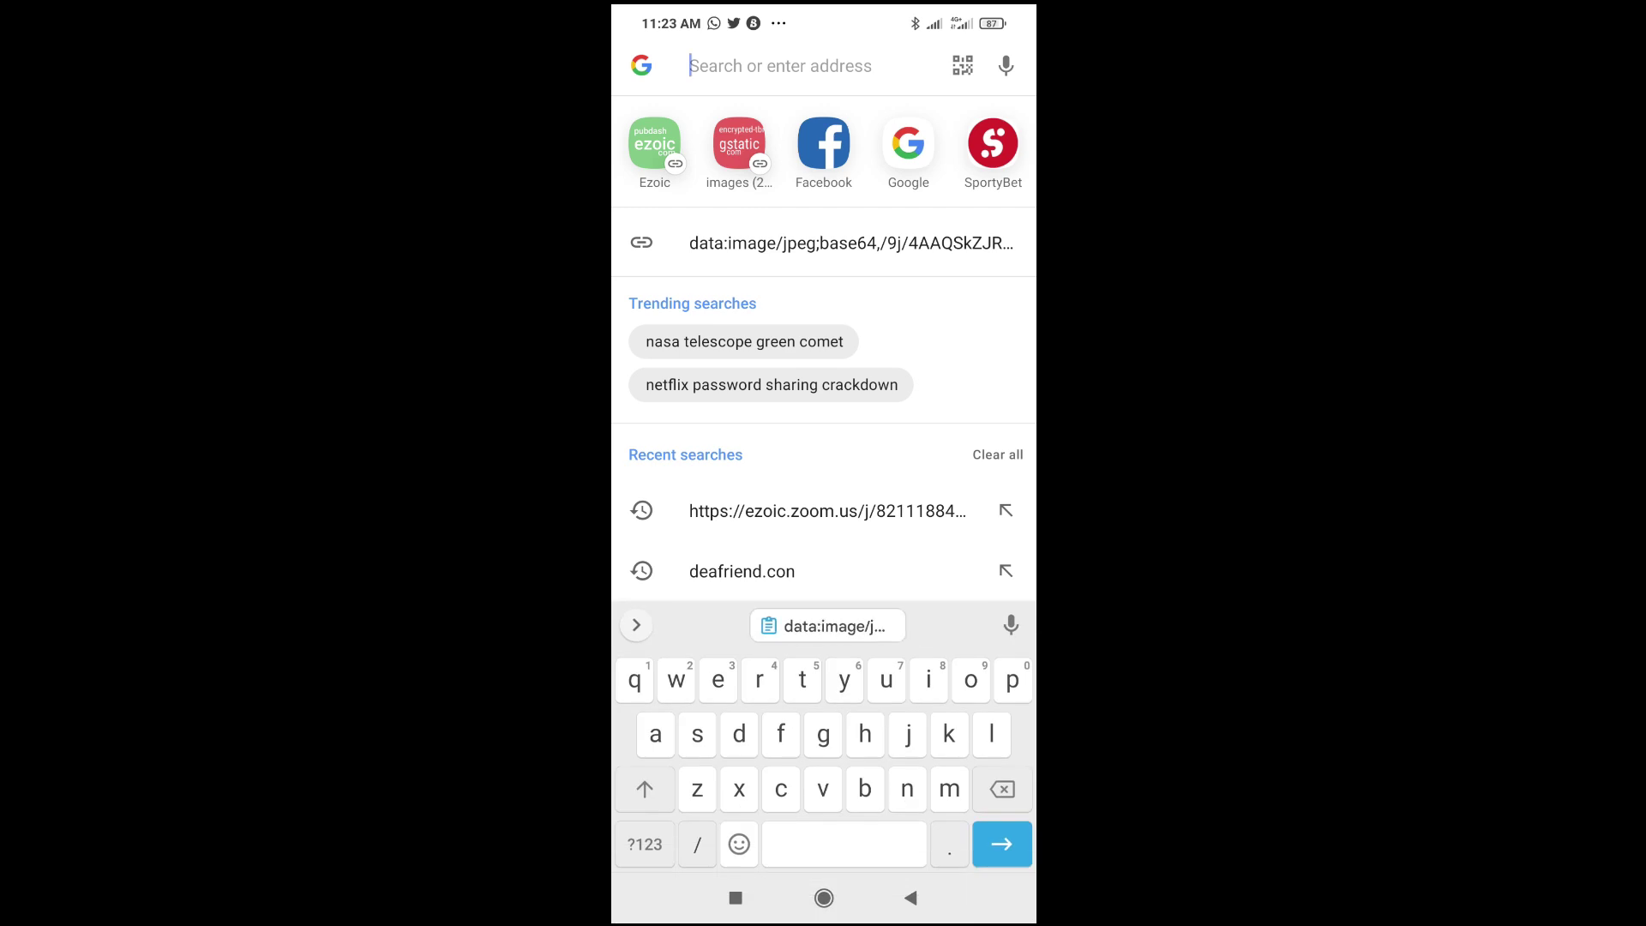
{"action": "left_click", "coordinate": [827, 69]}
Paste the copied data:image link into Opera's address bar and go to it.
{"action": "left_click", "coordinate": [643, 151]}
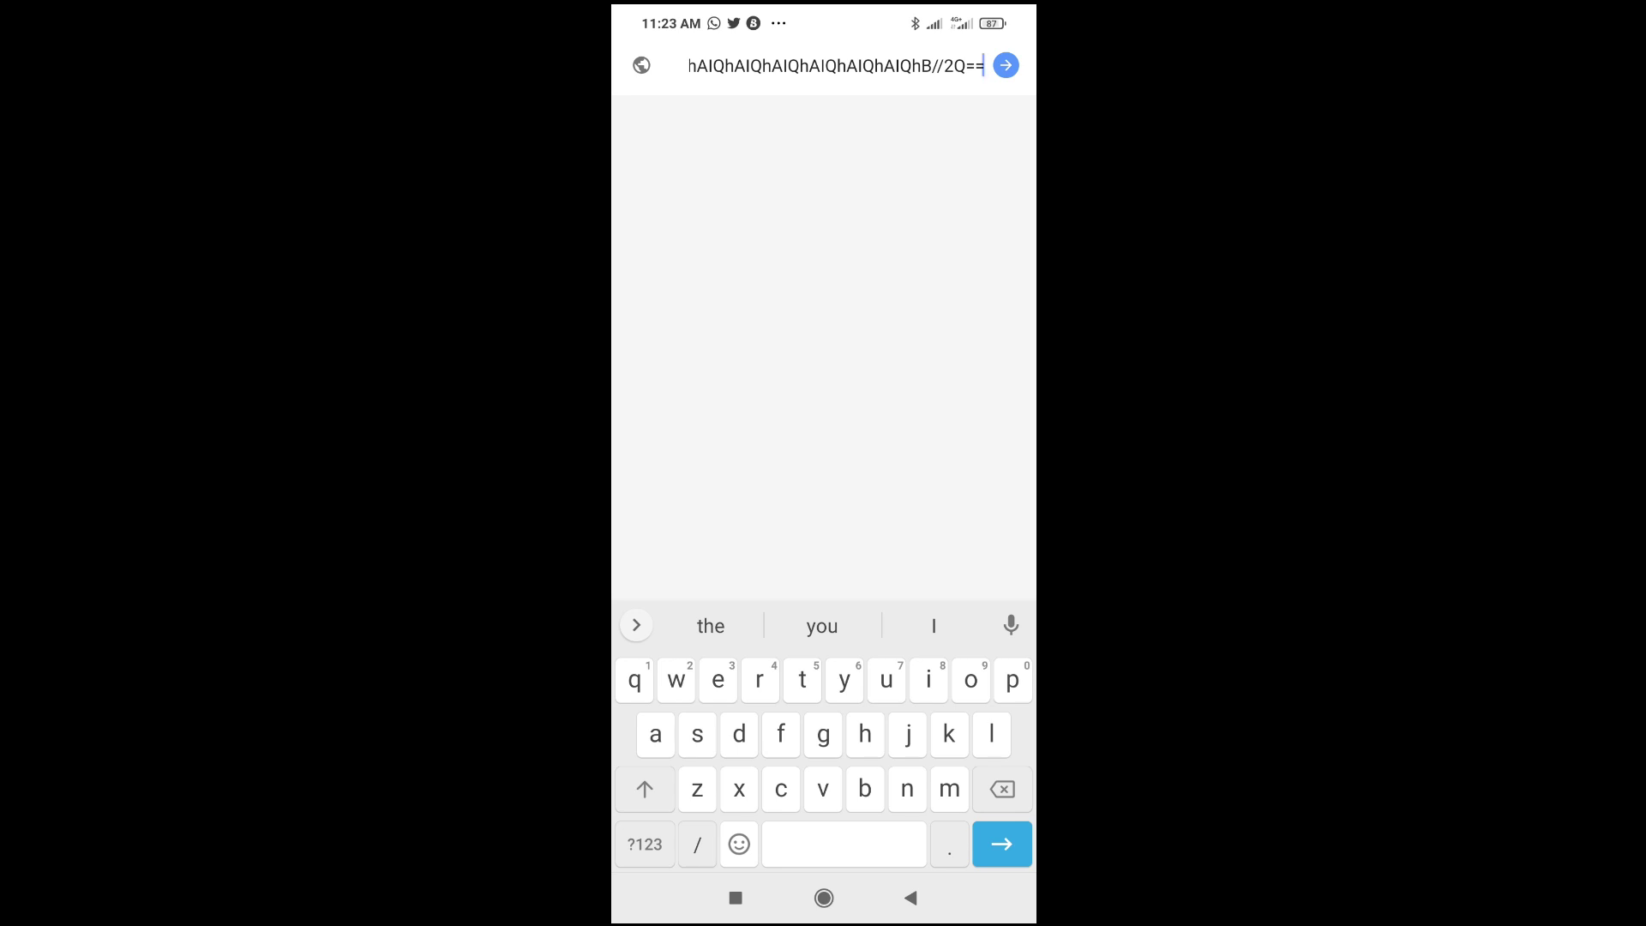
{"action": "left_click", "coordinate": [1005, 65]}
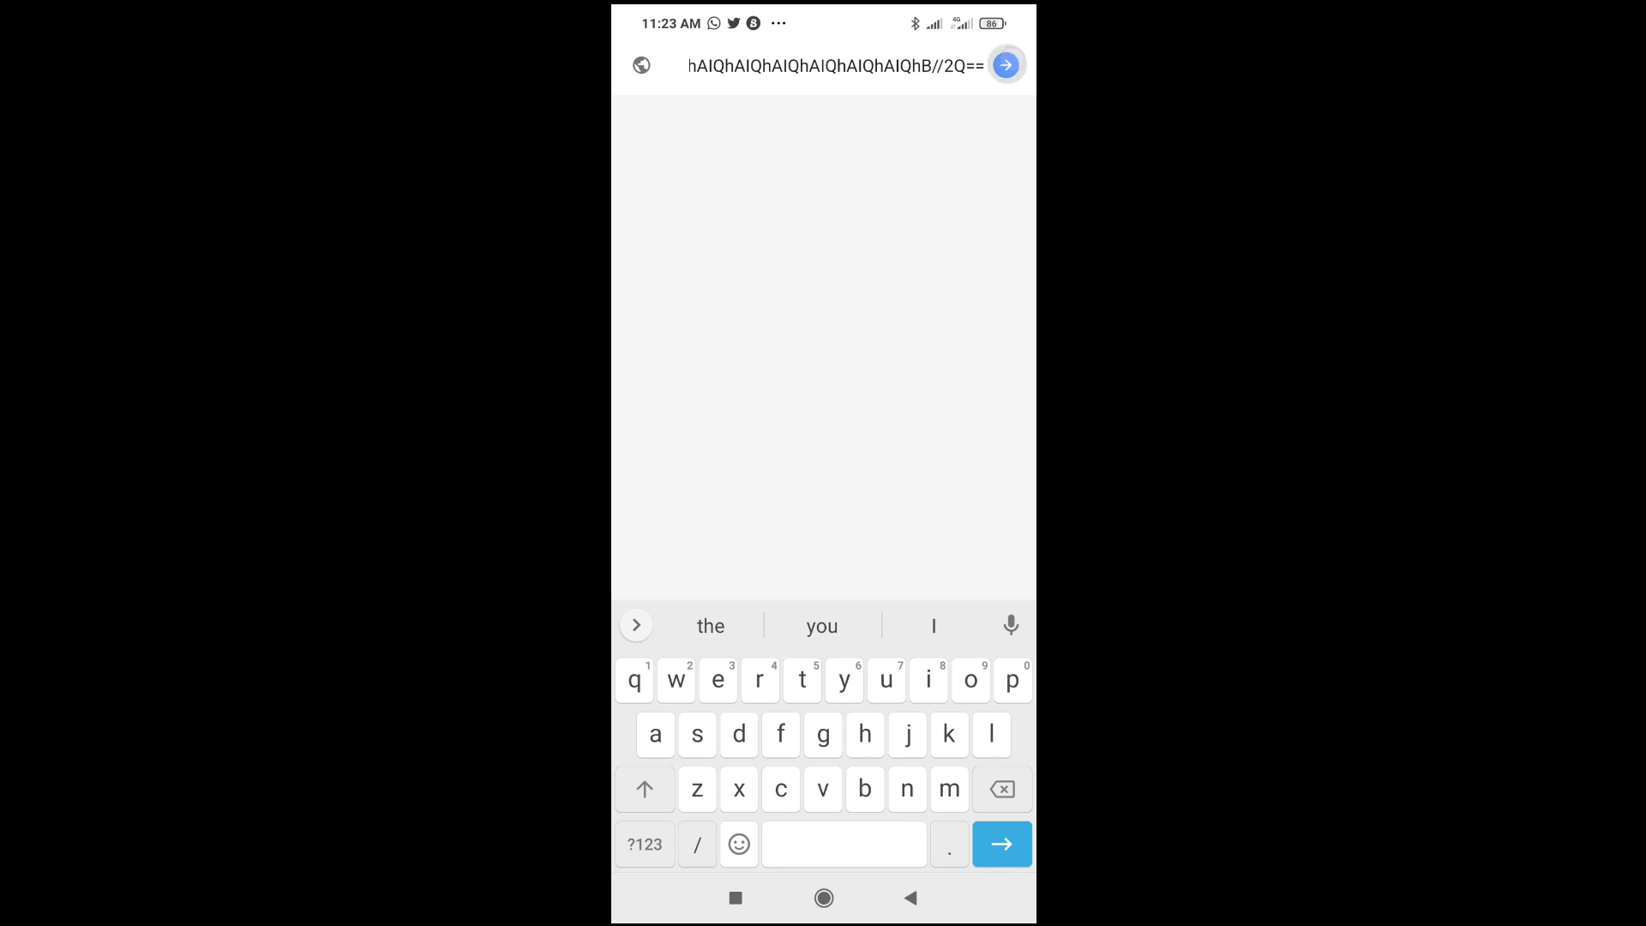